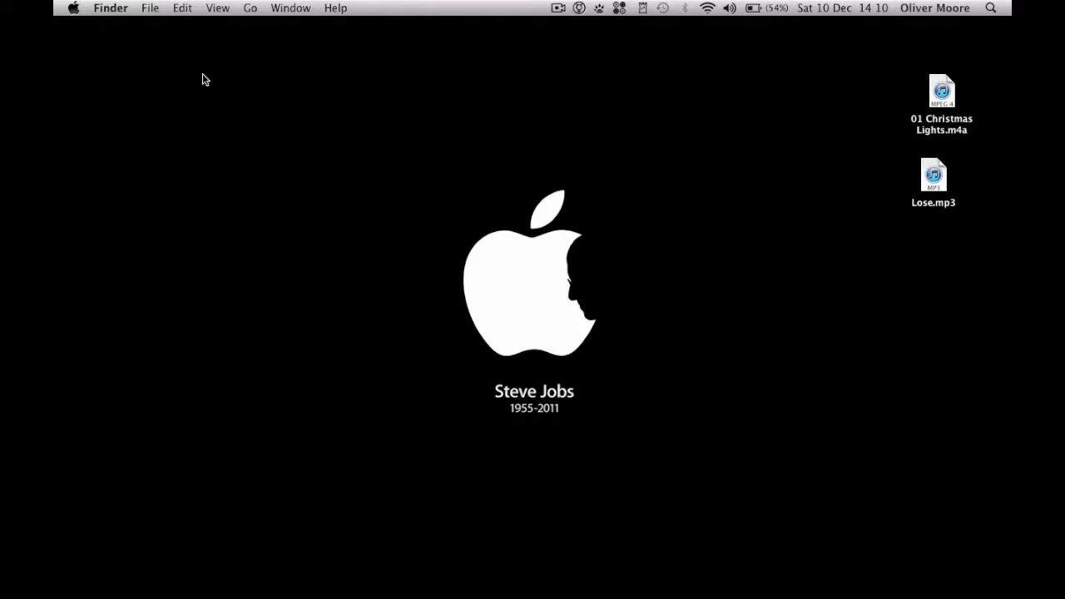
# Launch GarageBand and create project 'My Song 4' from the iPhone Ringtone Example Ringtone template
pyautogui.moveTo(828, 598)
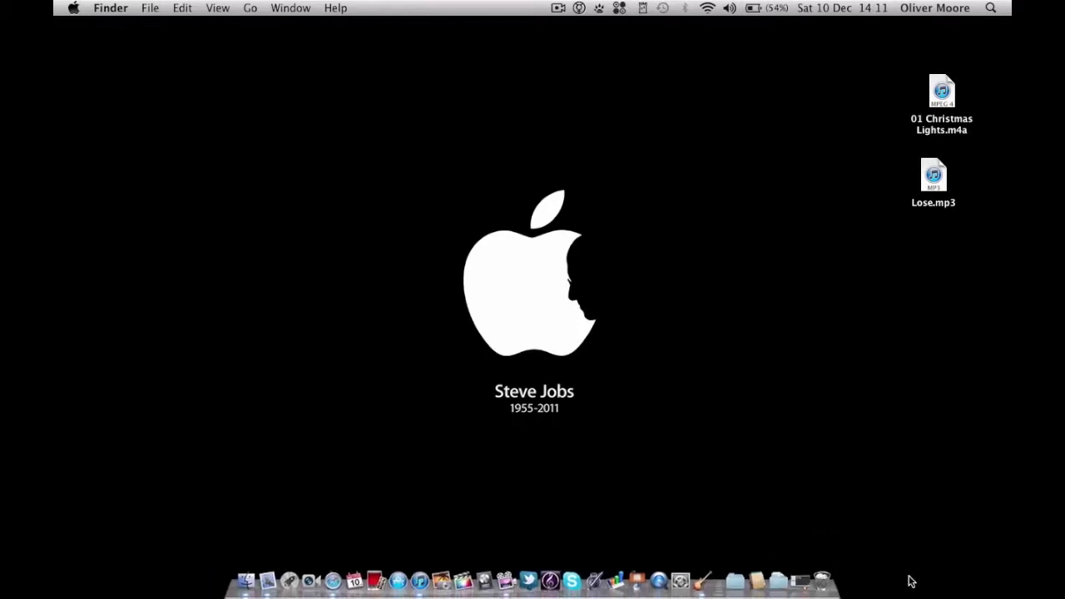
pyautogui.click(801, 580)
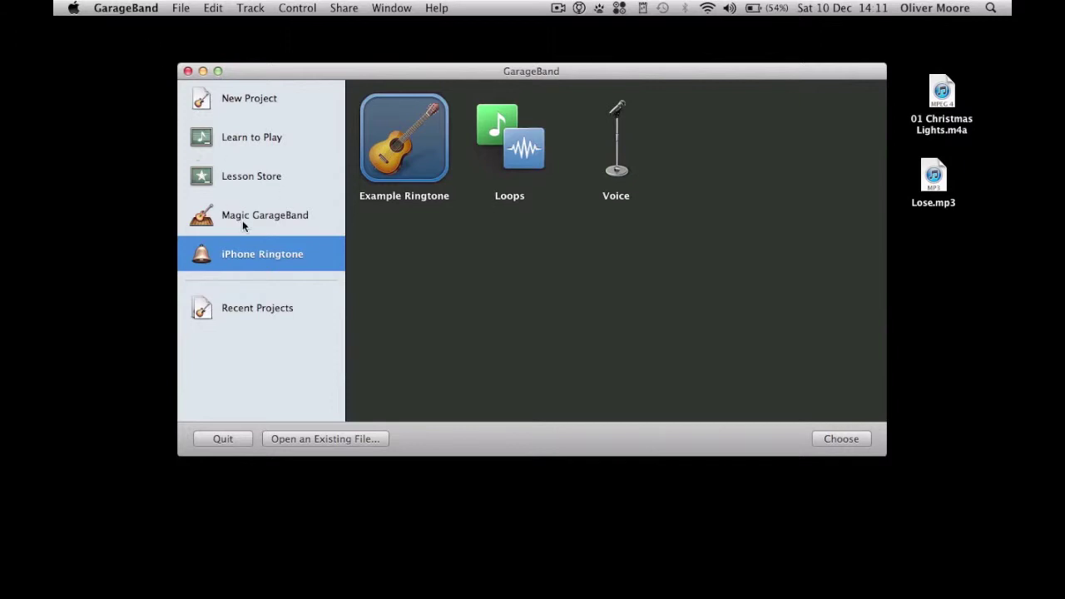
pyautogui.click(842, 439)
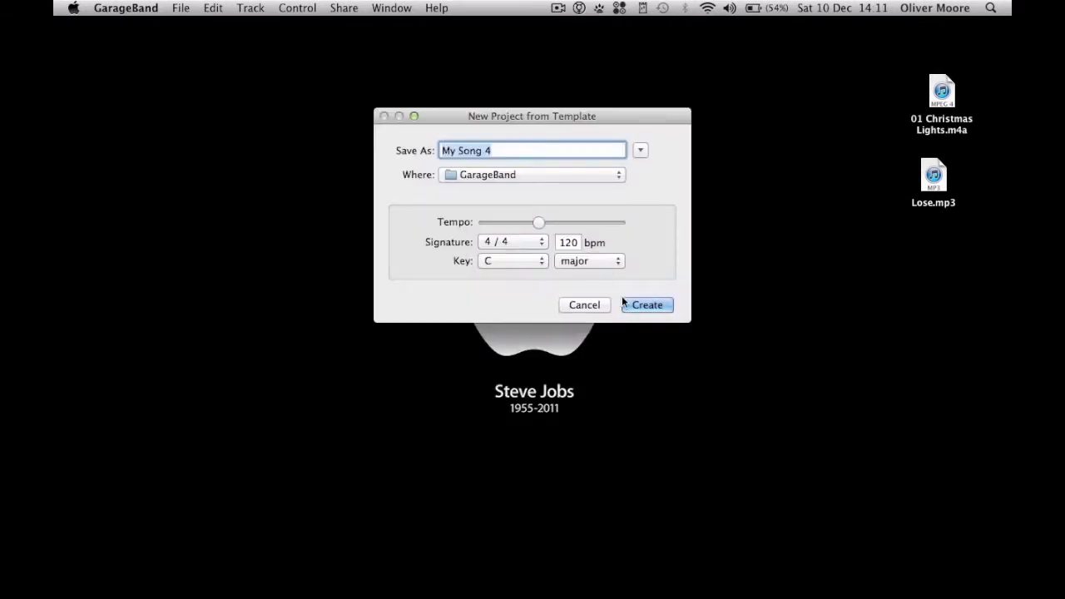
pyautogui.click(631, 305)
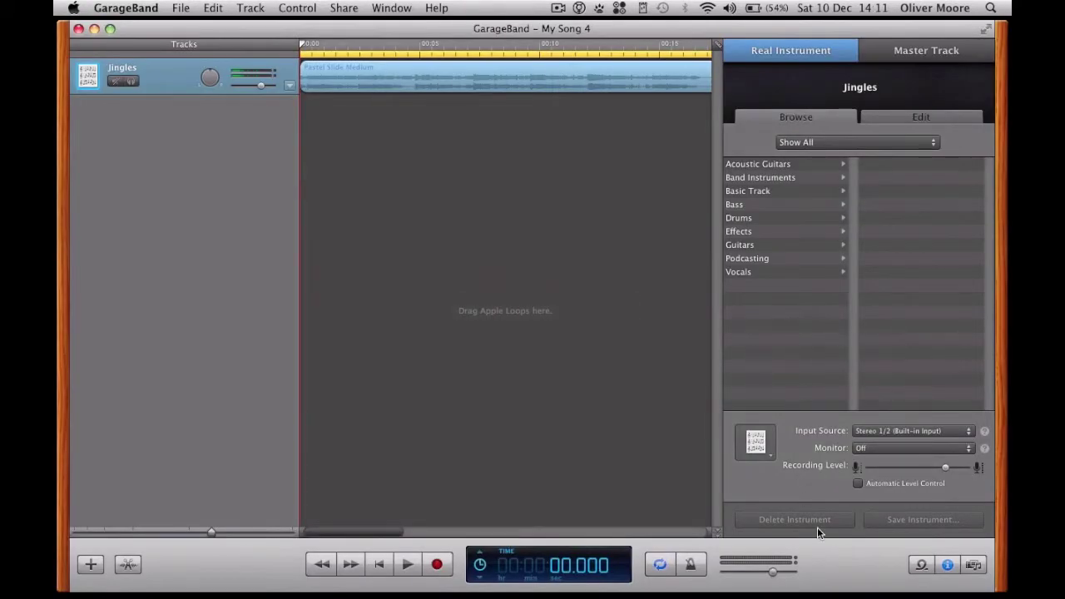
# Hide the Track Info pane and delete the sample Pastel Slide Medium region
pyautogui.click(949, 565)
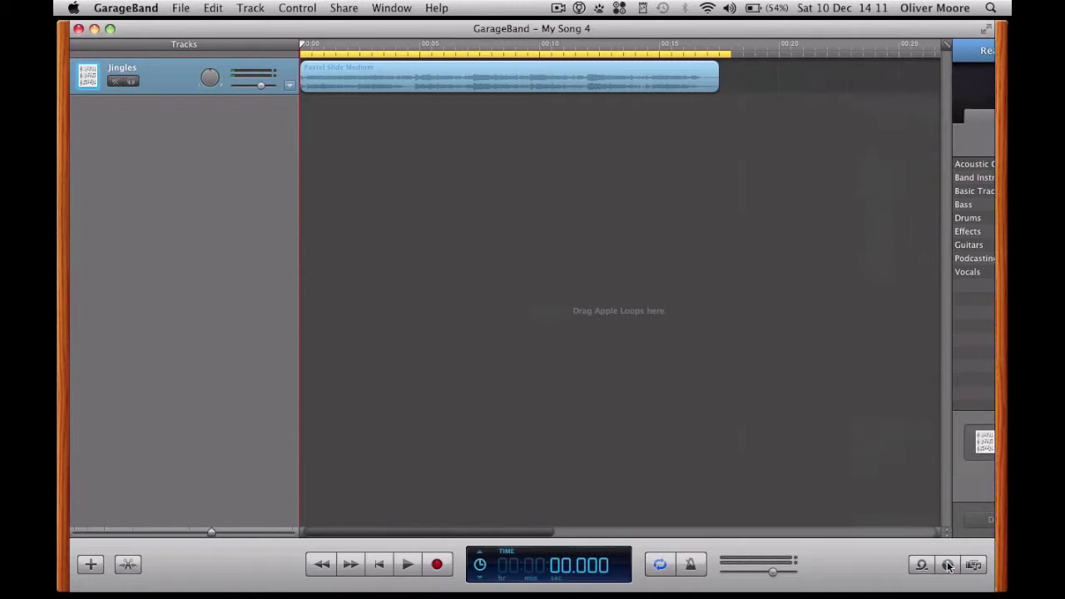
pyautogui.click(701, 79)
pyautogui.press('Delete')
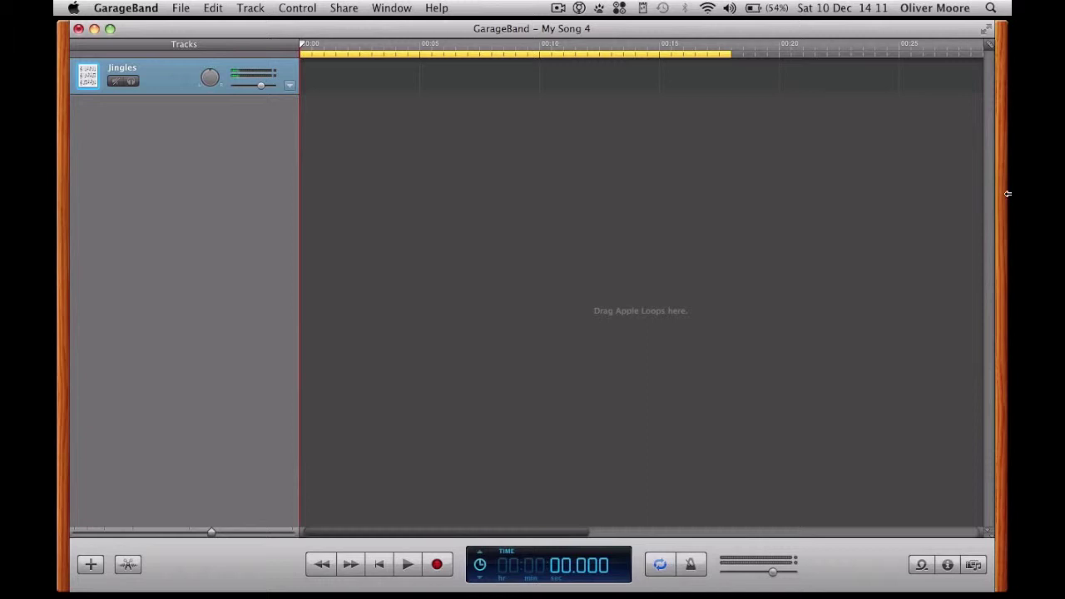
# Add 01 Christmas Lights.m4a to the Jingles track, starting at 0:00
pyautogui.moveTo(1007, 194); pyautogui.dragTo(832, 193)
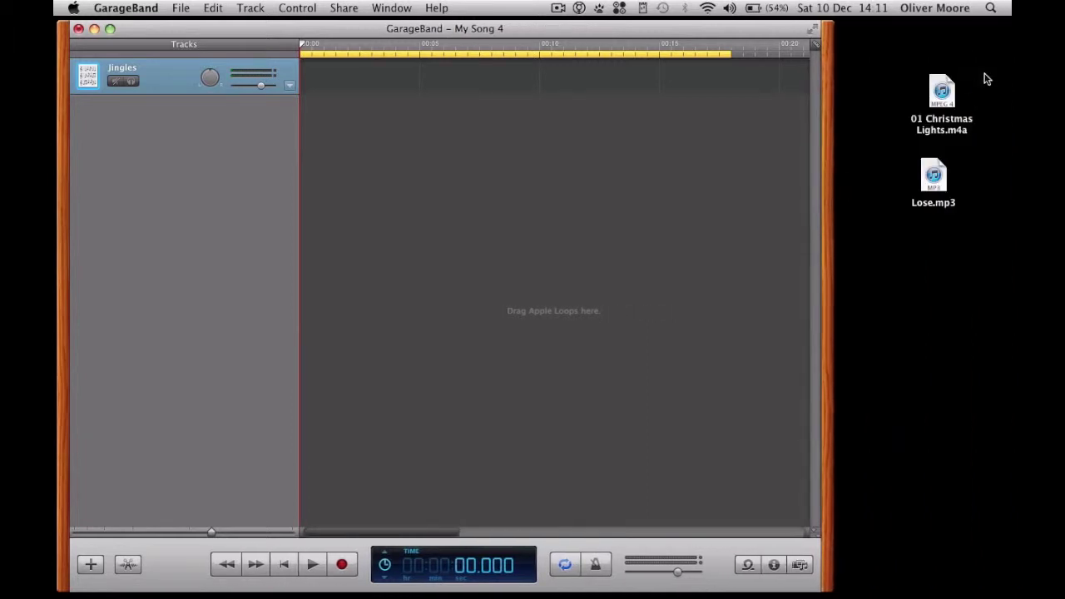
pyautogui.moveTo(941, 90); pyautogui.dragTo(333, 80)
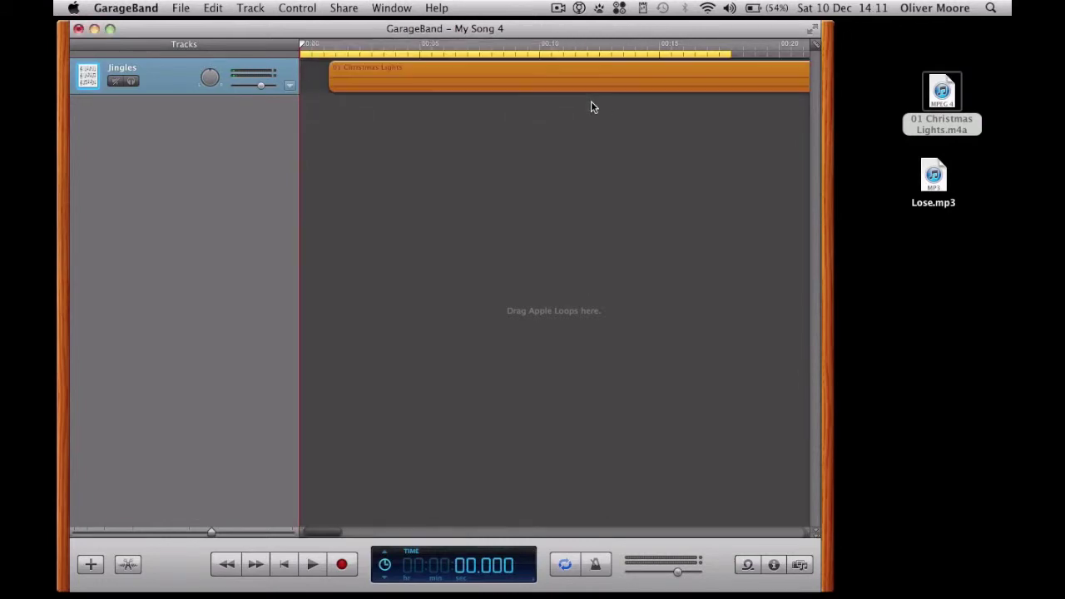
pyautogui.moveTo(523, 66); pyautogui.dragTo(447, 72)
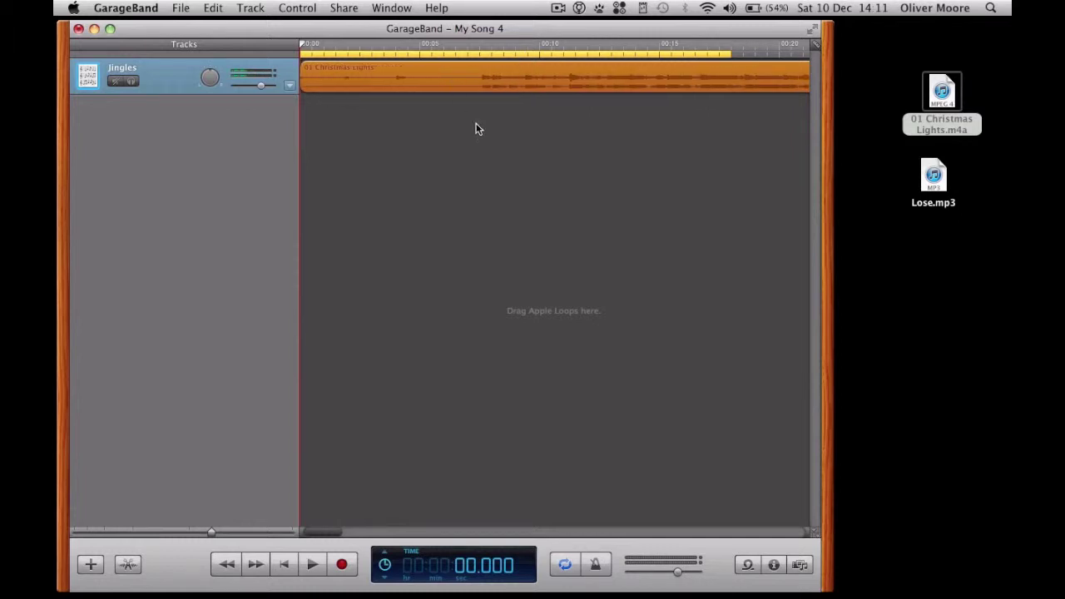
# Trim the Christmas Lights region to about 20 seconds and extend the cycle region to match
pyautogui.moveTo(307, 85); pyautogui.dragTo(339, 75)
pyautogui.hscroll(2, 741, 245)
pyautogui.hscroll(10, 740, 245)
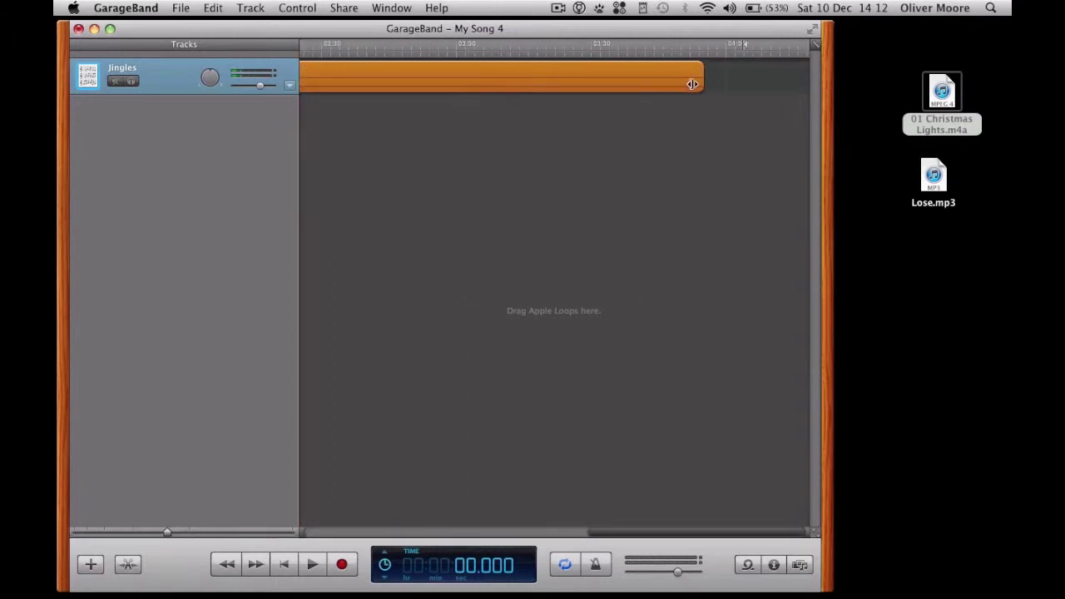
pyautogui.moveTo(694, 83); pyautogui.dragTo(375, 91)
pyautogui.hotkey('ctrl', 'Right')
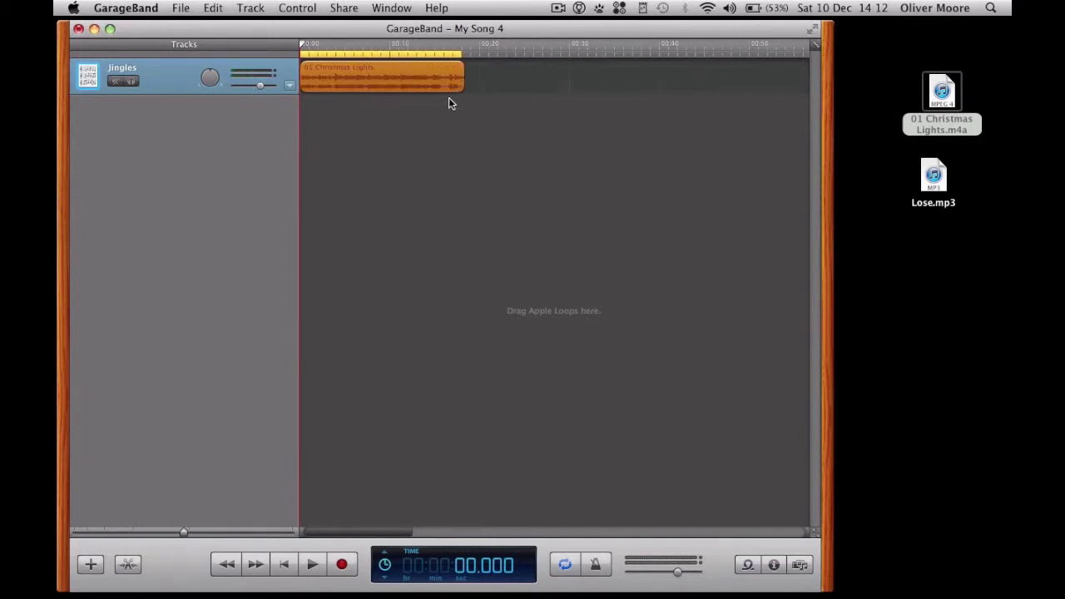
pyautogui.press('space')
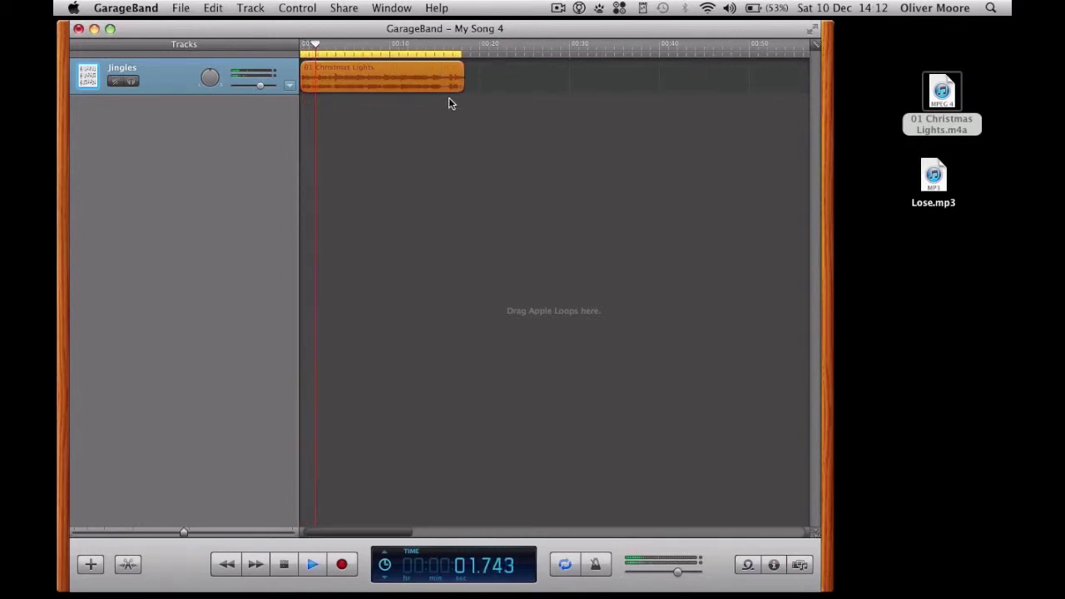
pyautogui.press('space')
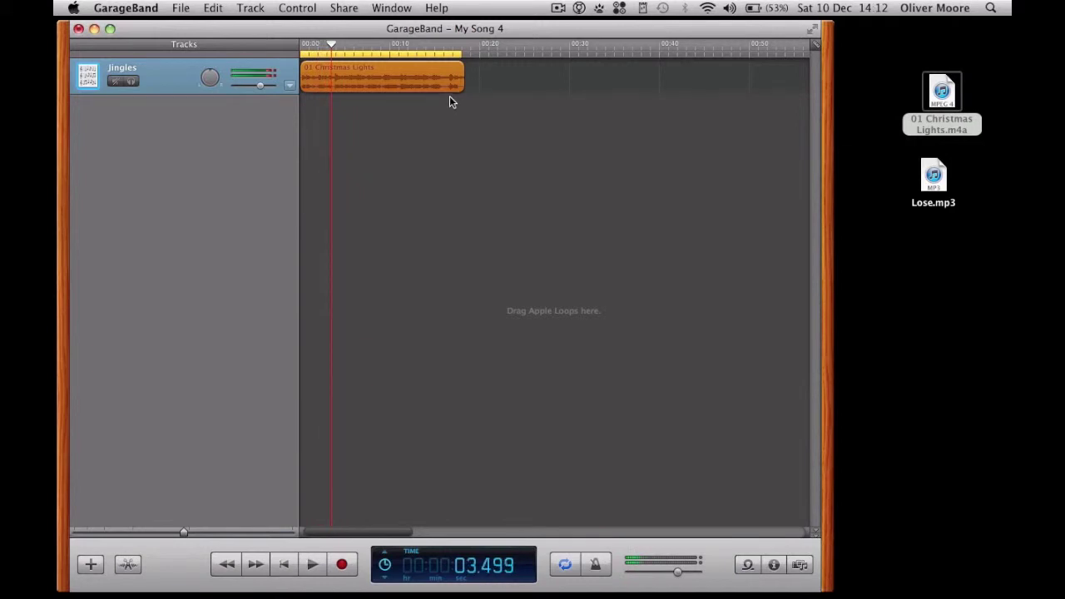
pyautogui.moveTo(463, 89); pyautogui.dragTo(489, 89)
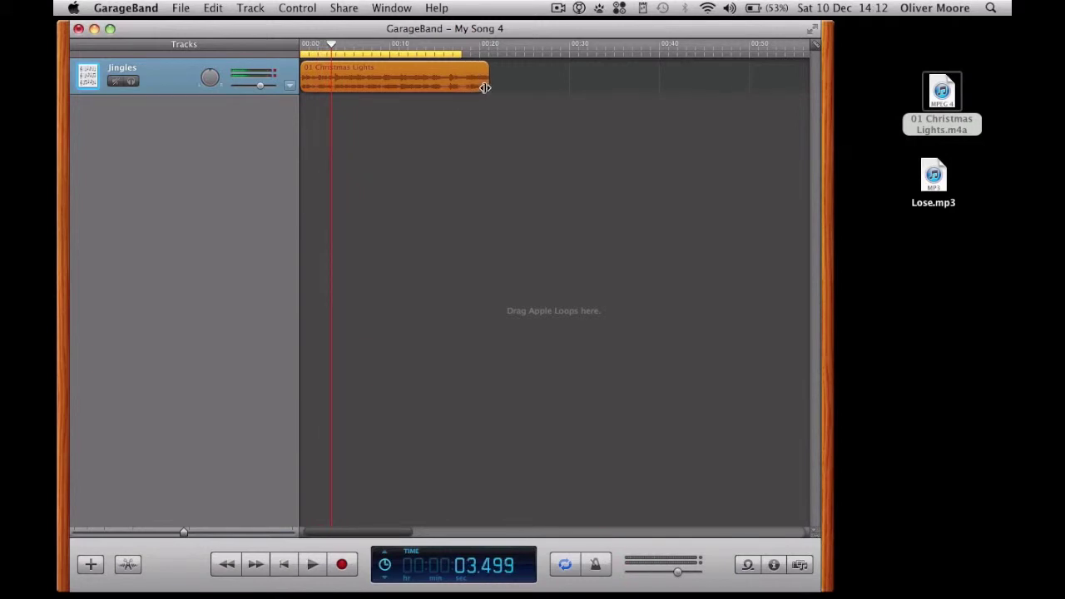
pyautogui.moveTo(461, 54); pyautogui.dragTo(485, 54)
# Preview the clip and show the Master Track
pyautogui.press('space')
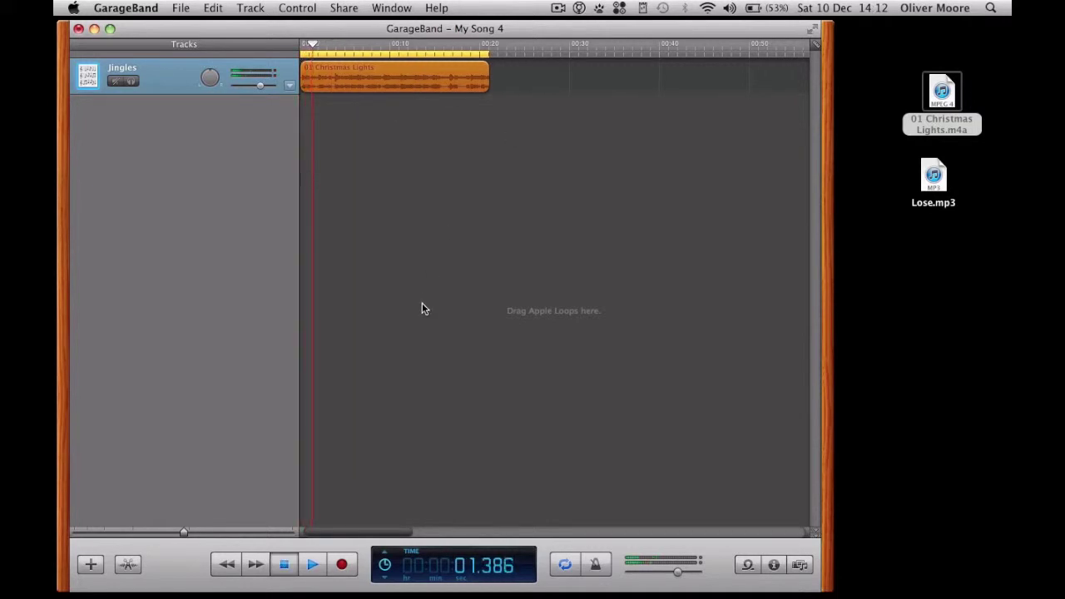
pyautogui.press('space')
pyautogui.click(251, 7)
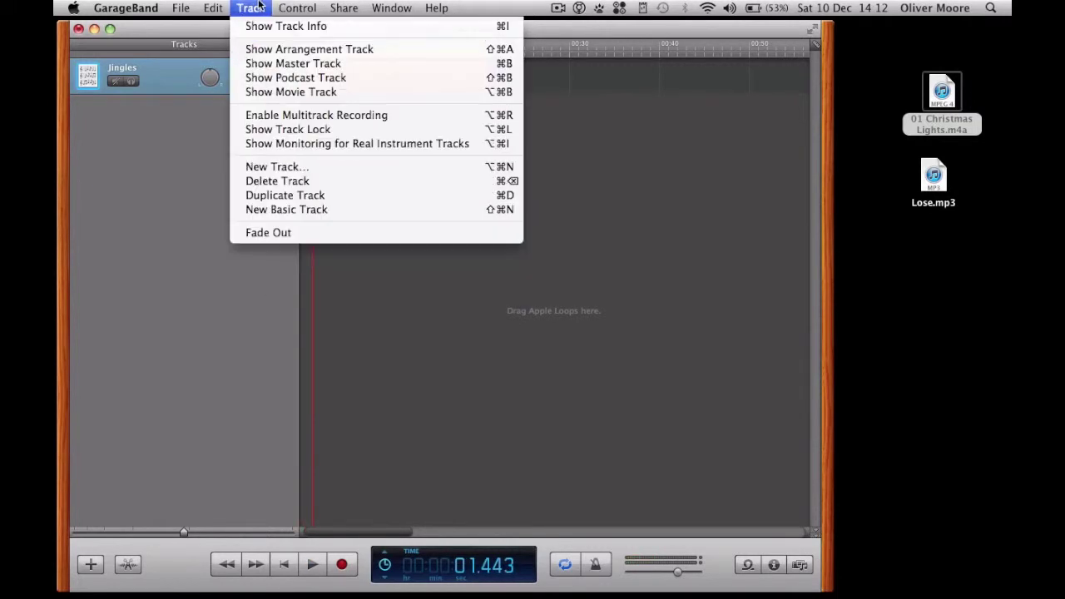
pyautogui.click(261, 65)
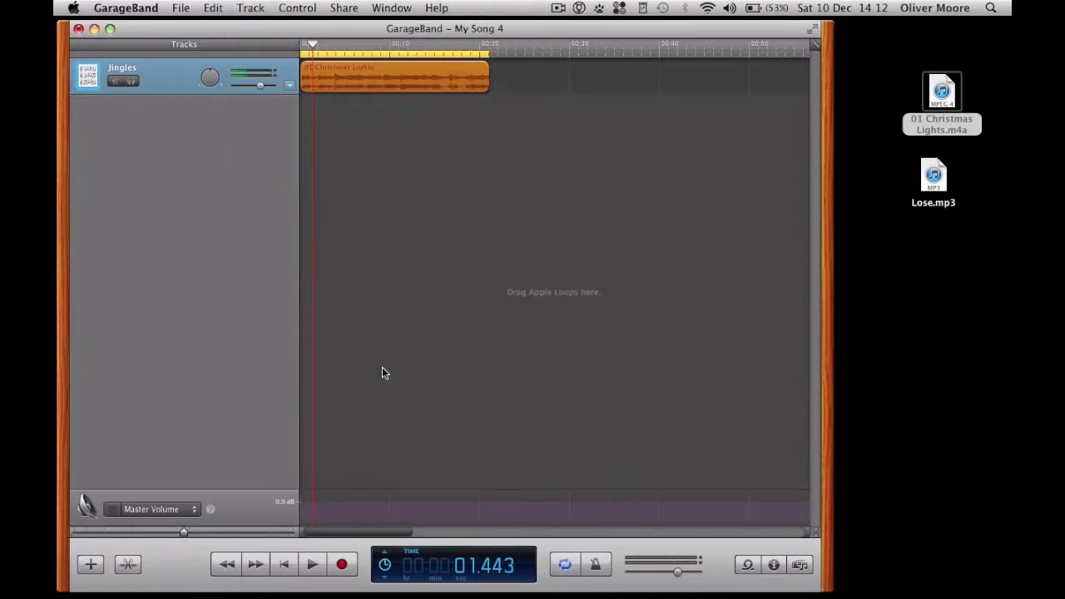
# Shape master volume to fade out near 0:20 and fade in from about -59 dB
pyautogui.click(380, 504)
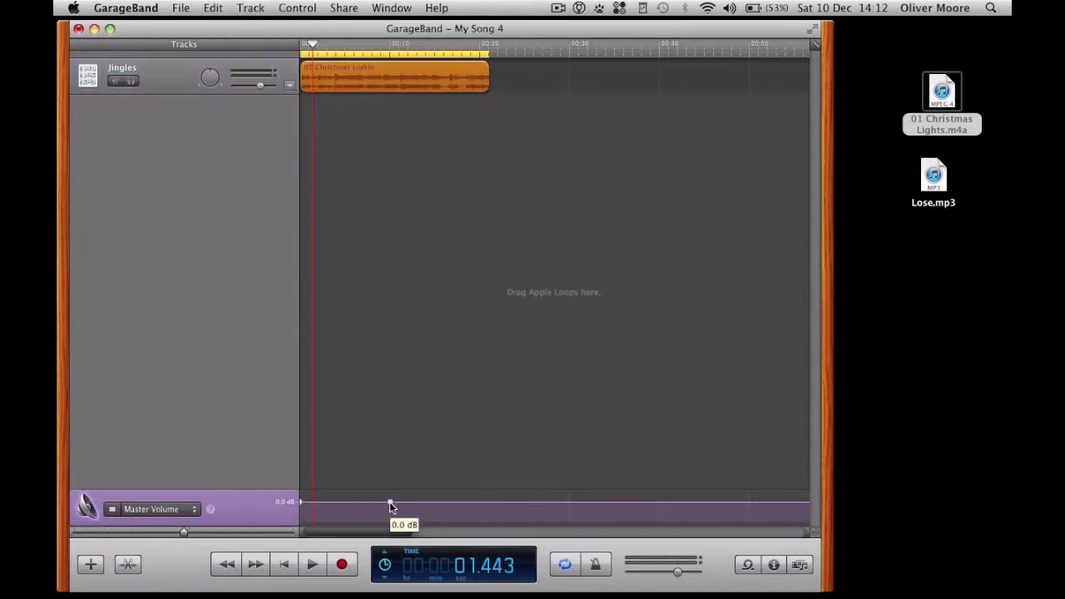
pyautogui.click(468, 503)
pyautogui.click(485, 503)
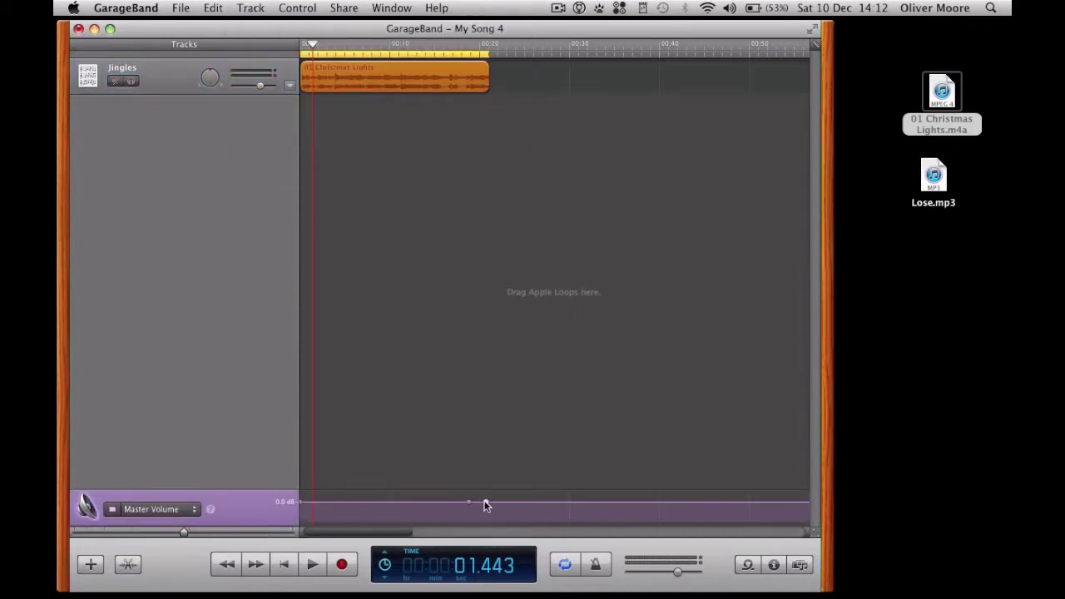
pyautogui.moveTo(483, 503); pyautogui.dragTo(489, 544)
pyautogui.moveTo(489, 505); pyautogui.dragTo(504, 522)
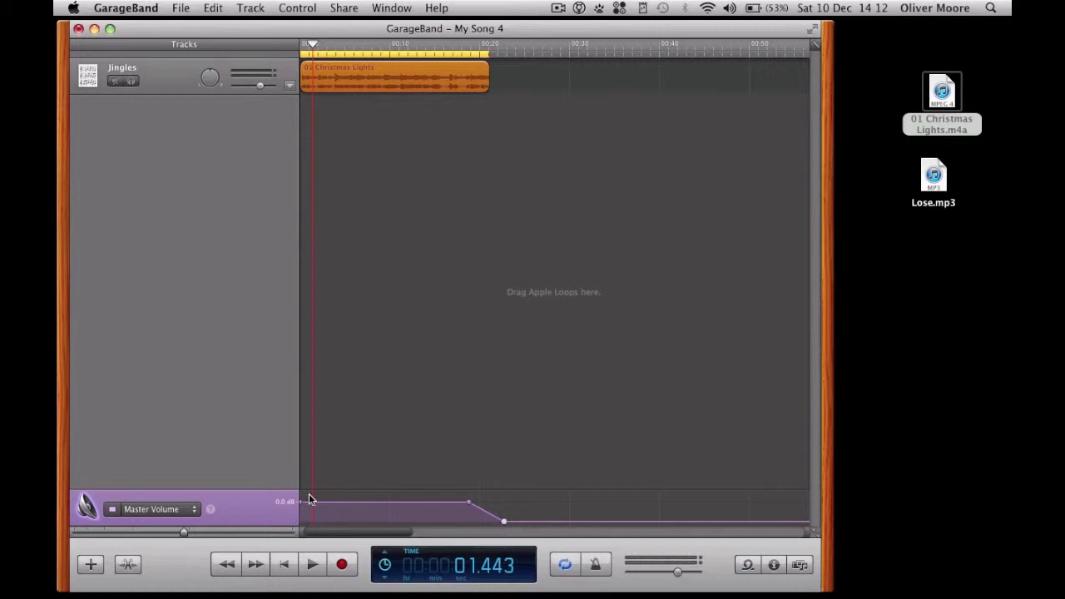
pyautogui.moveTo(302, 502)
pyautogui.mouseDown()
pyautogui.moveTo(324, 507)
pyautogui.moveTo(325, 521)
pyautogui.moveTo(327, 505)
pyautogui.moveTo(296, 522)
pyautogui.moveTo(328, 505)
pyautogui.moveTo(314, 505)
pyautogui.mouseUp()
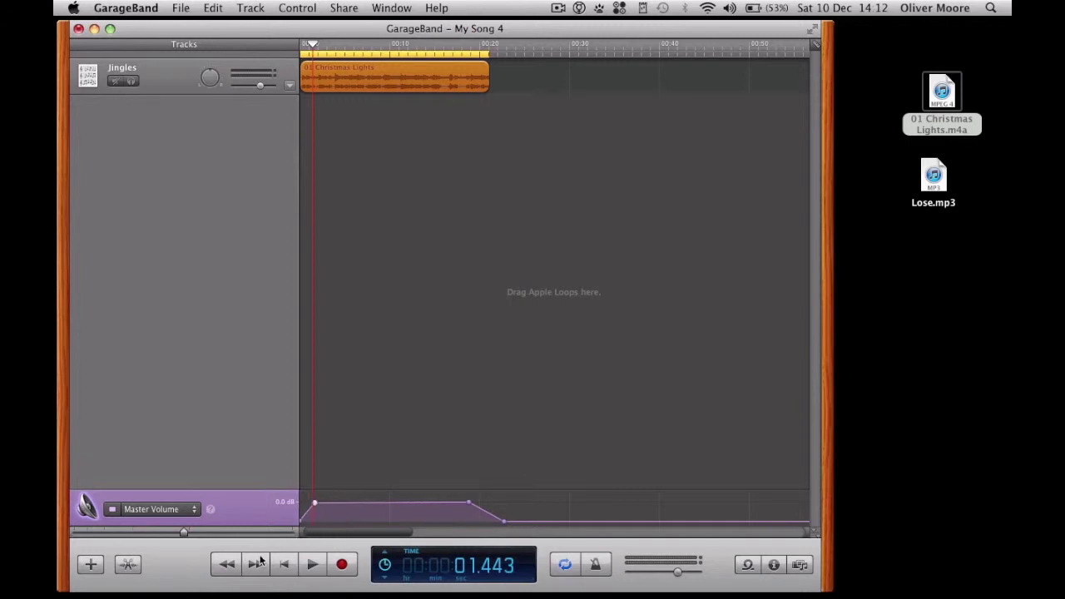
# Play the faded clip from the beginning to check the fades
pyautogui.click(227, 565)
pyautogui.click(227, 565)
pyautogui.press('space')
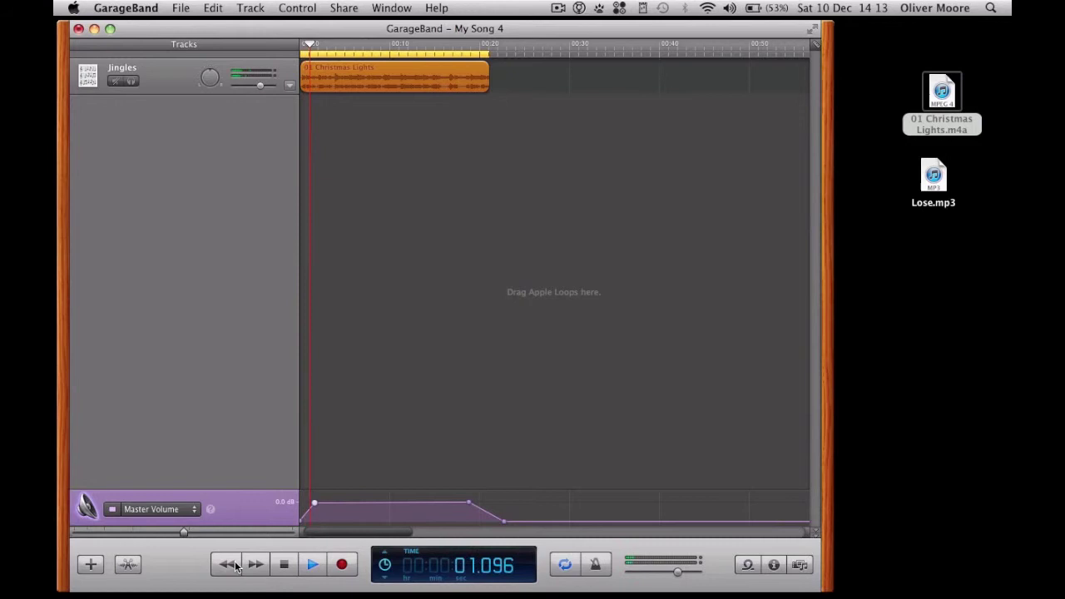
pyautogui.press('space')
# Send the project to iTunes as a ringtone via Share > Send Ringtone to iTunes
pyautogui.click(291, 7)
pyautogui.moveTo(239, 5)
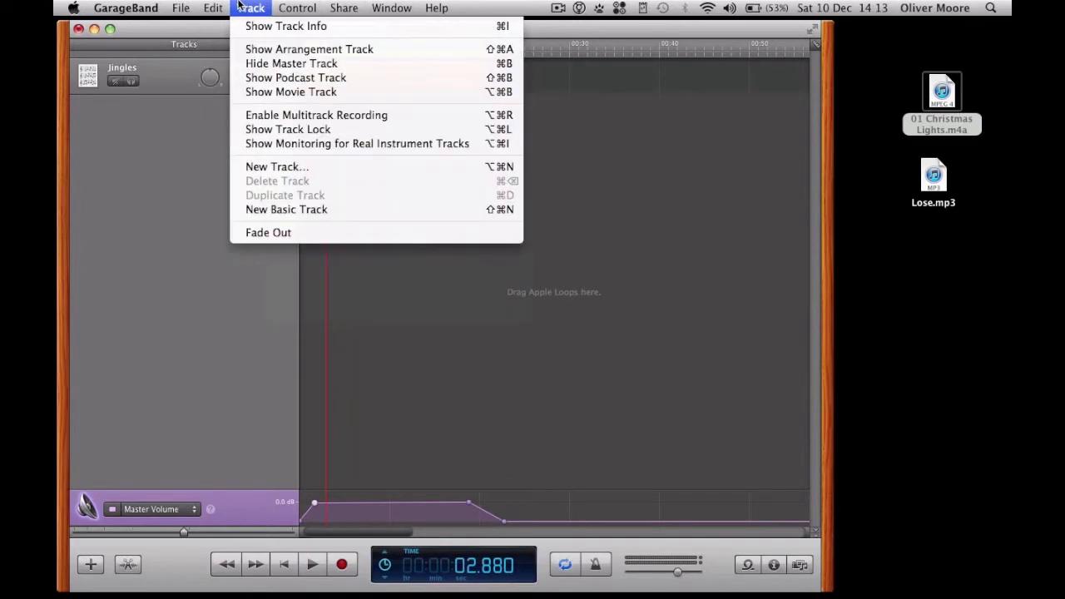
pyautogui.moveTo(360, 4)
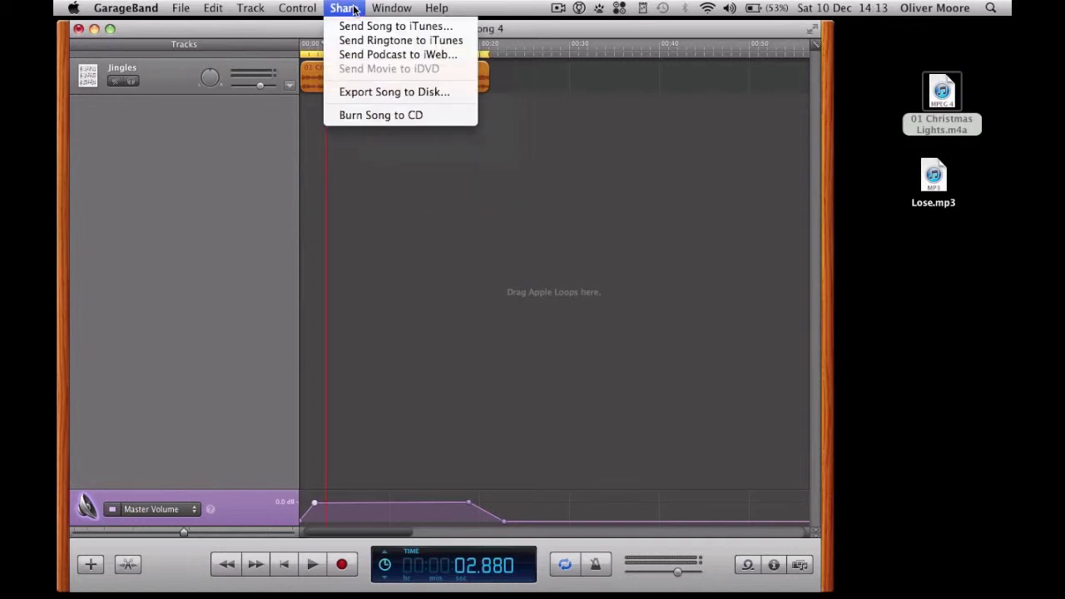
pyautogui.click(358, 42)
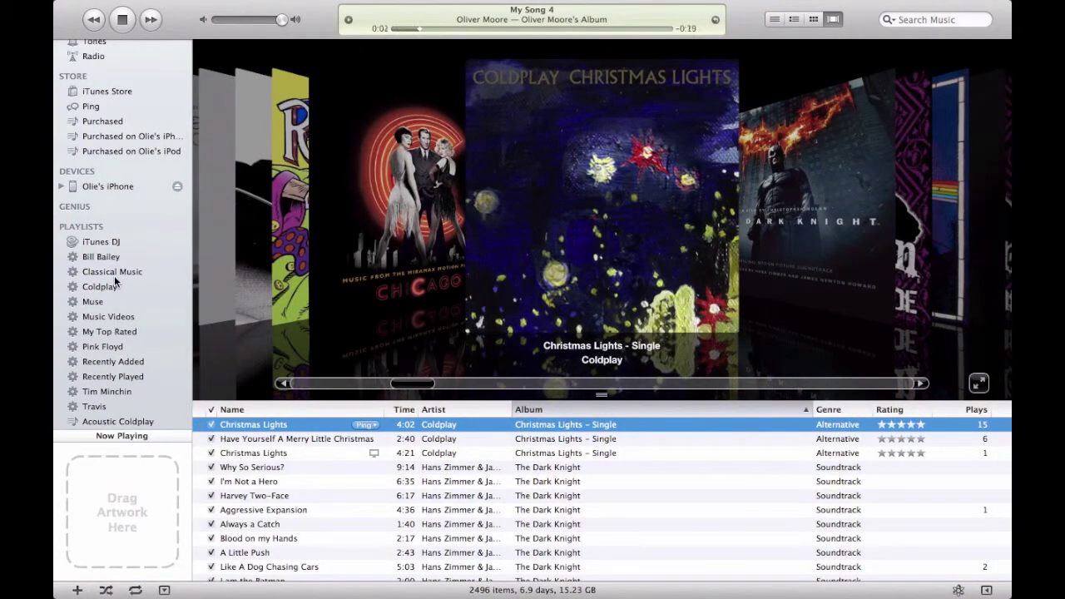
# Open the iTunes Tones library and select the 0:21 My Song 4 ringtone
pyautogui.scroll(5, 115, 283)
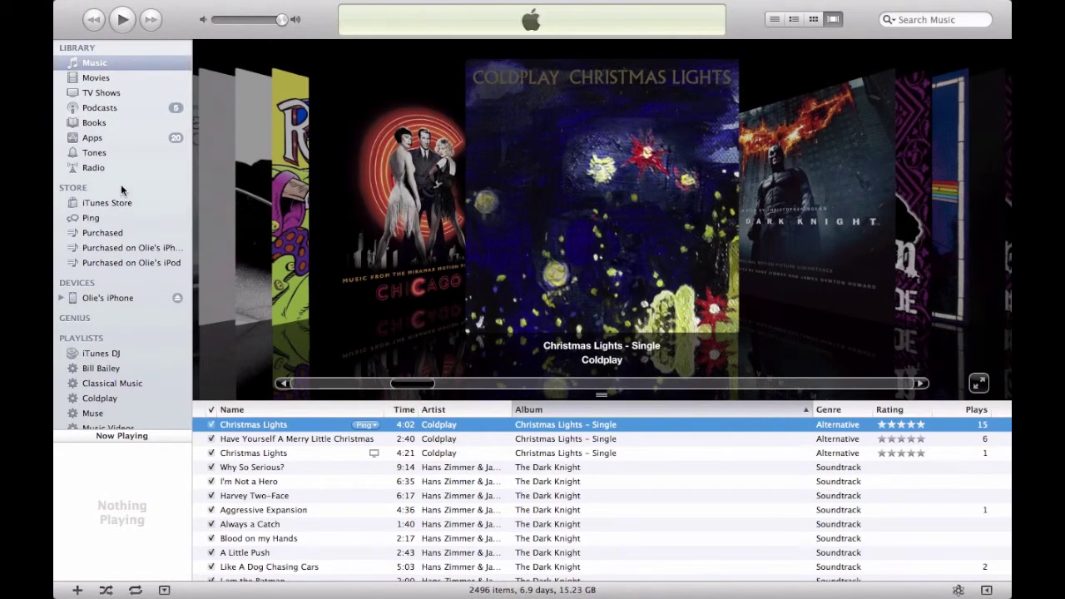
pyautogui.click(104, 151)
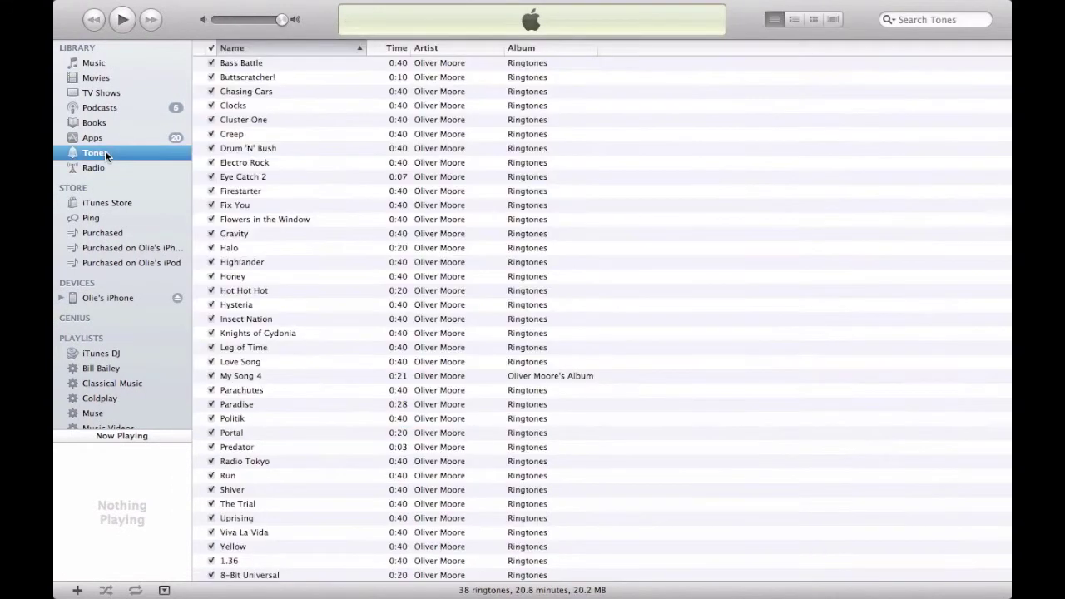
pyautogui.click(349, 372)
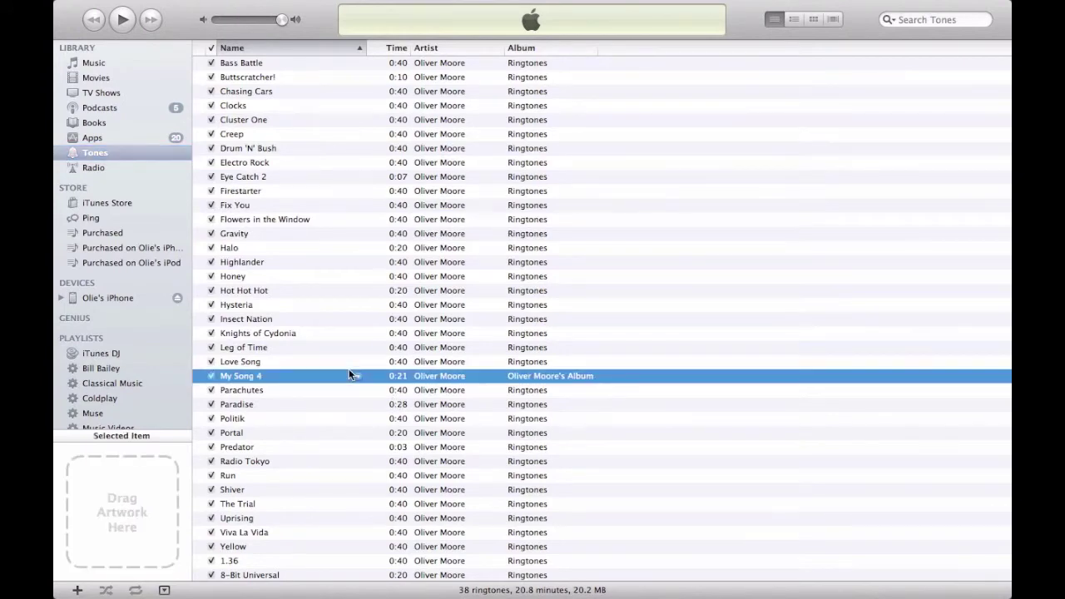
# Back in GarageBand, replace the Christmas Lights region with Lose.mp3 on the Jingles track
pyautogui.hotkey('ctrl', 'Left')
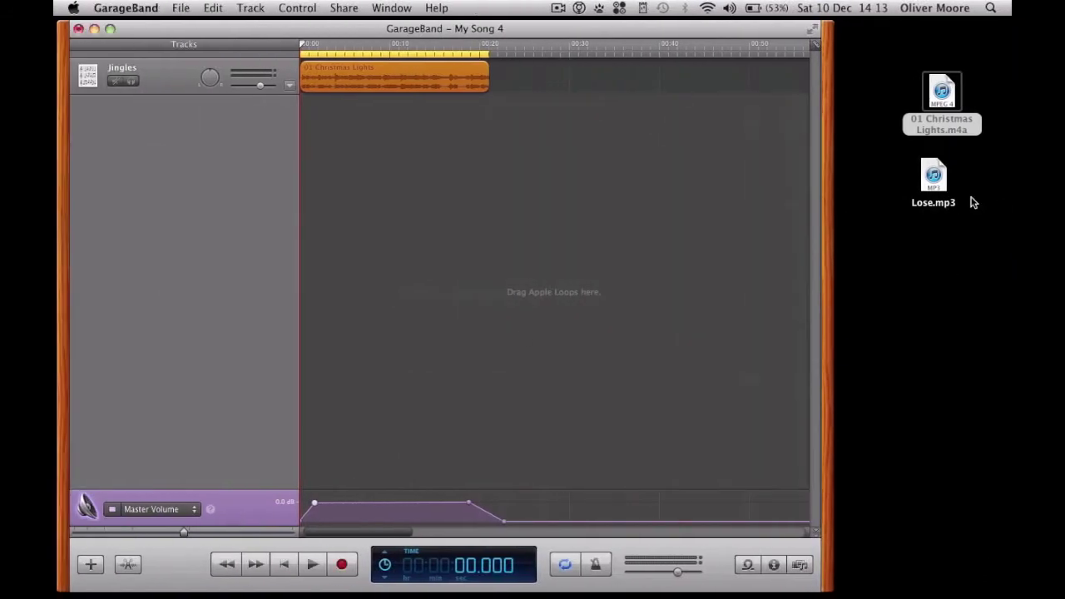
pyautogui.click(465, 69)
pyautogui.press('Delete')
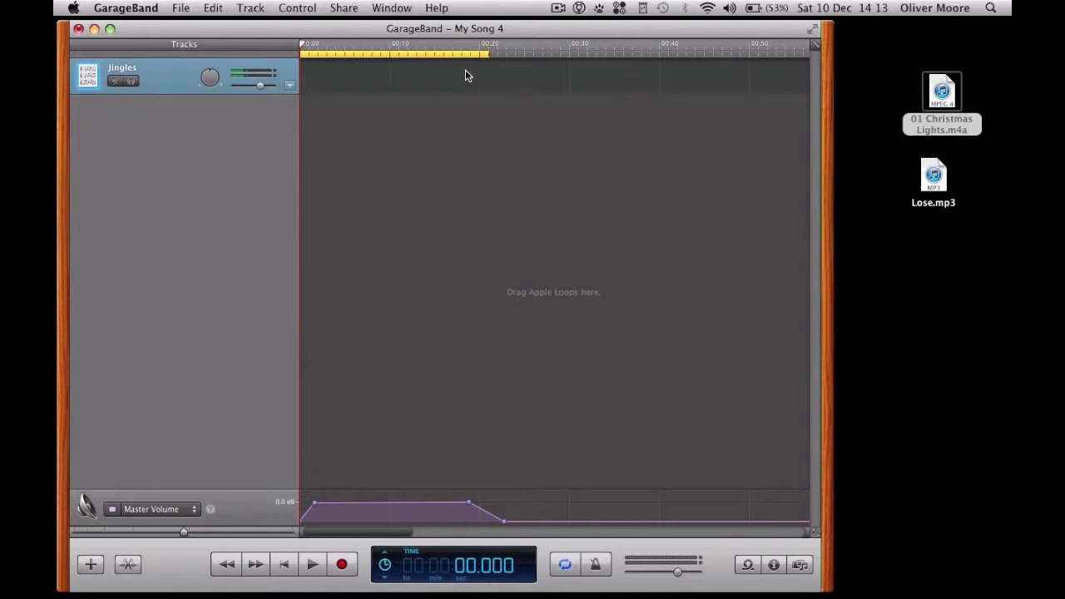
pyautogui.moveTo(928, 167); pyautogui.dragTo(331, 73)
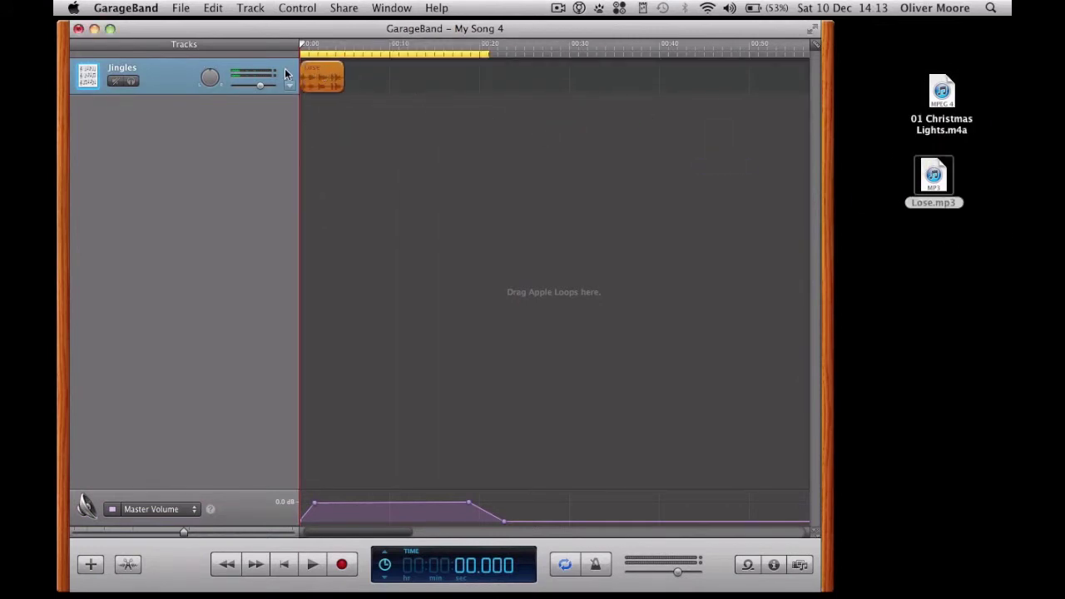
# Shorten the cycle region to about 5 seconds and flatten the master volume fade
pyautogui.moveTo(487, 52); pyautogui.dragTo(341, 50)
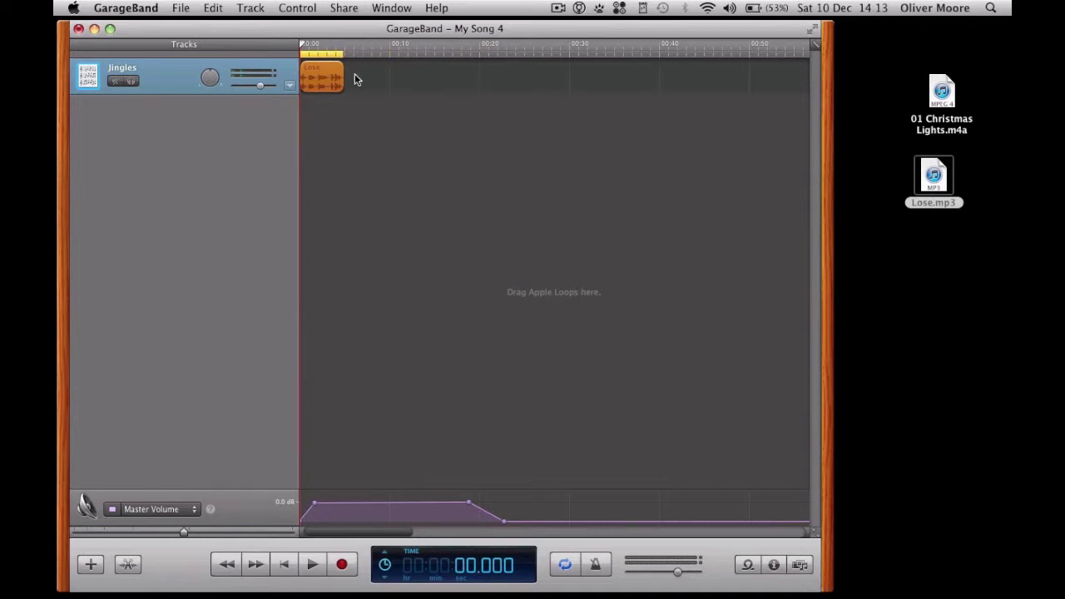
pyautogui.click(297, 522)
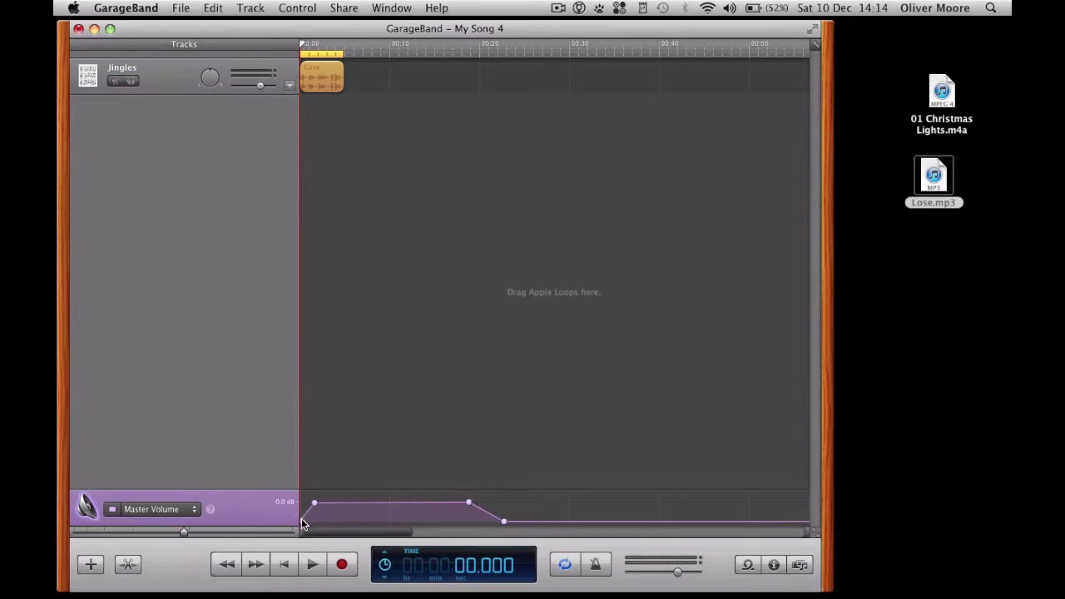
pyautogui.moveTo(302, 522); pyautogui.dragTo(365, 502)
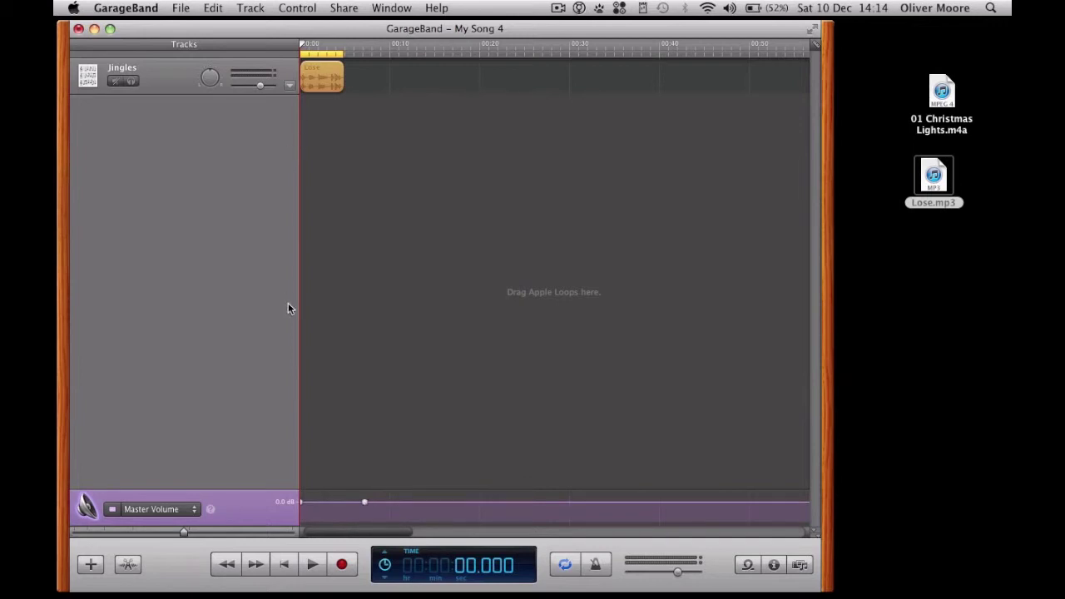
# Preview the Lose clip and send it to iTunes as a ringtone
pyautogui.press('space')
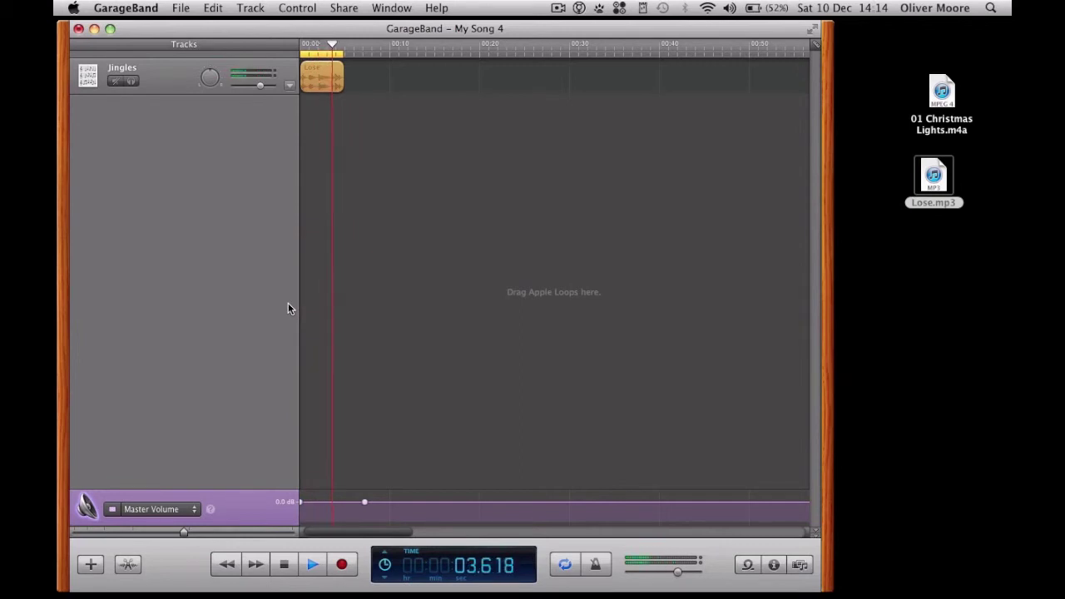
pyautogui.press('space')
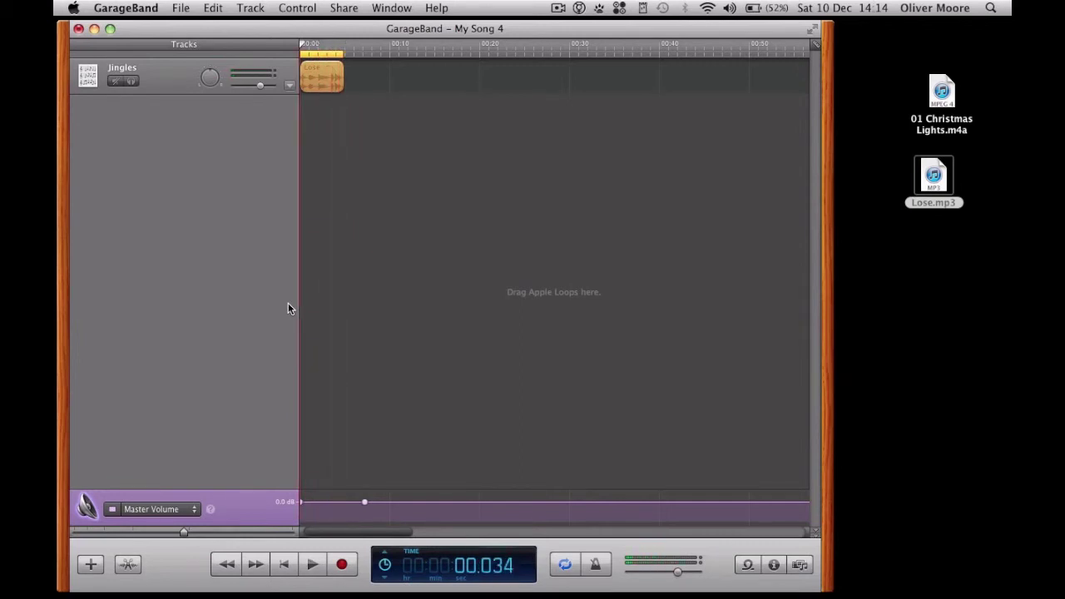
pyautogui.click(347, 8)
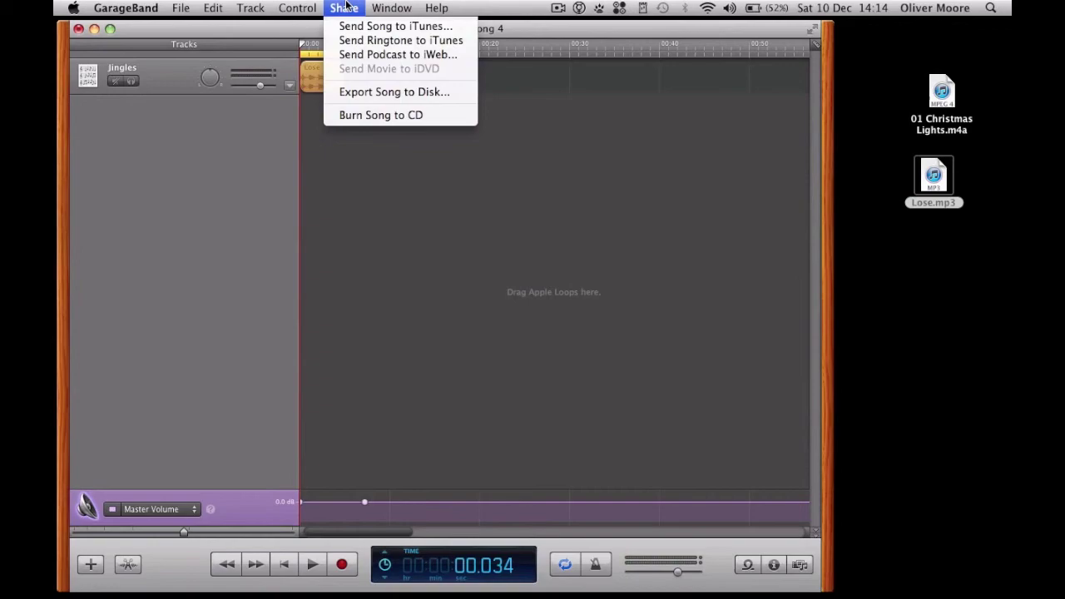
pyautogui.click(359, 40)
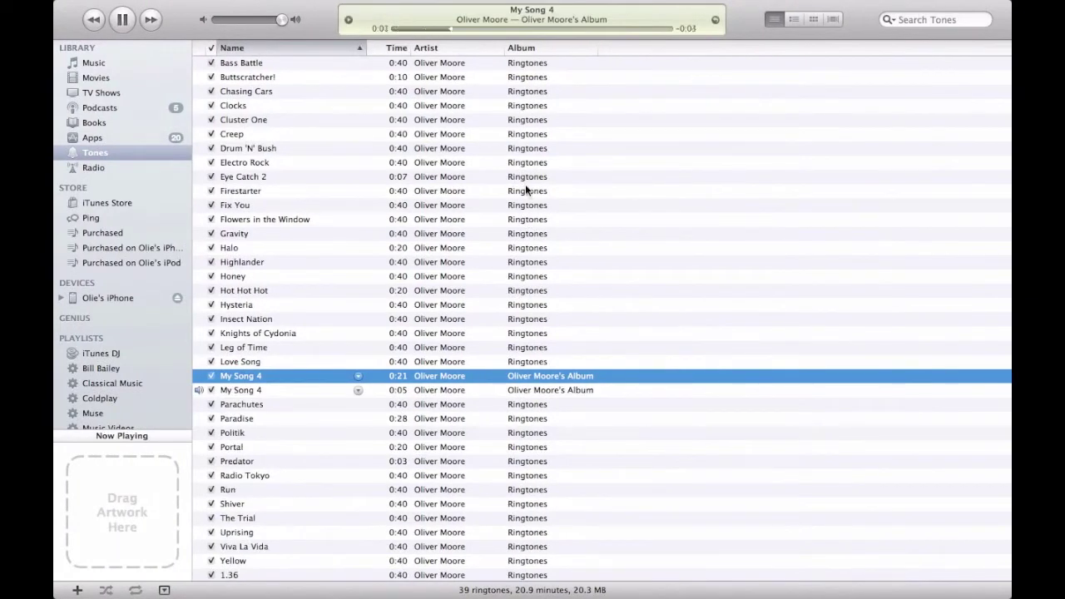
# Pause the 0:05 My Song 4 ringtone preview in iTunes Tones
pyautogui.press('space')
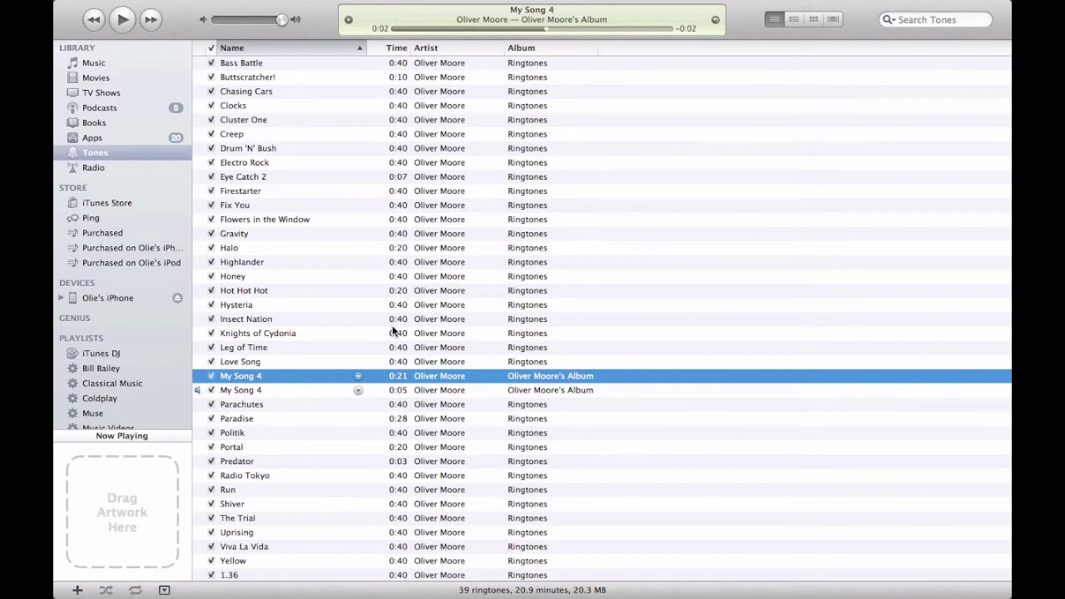